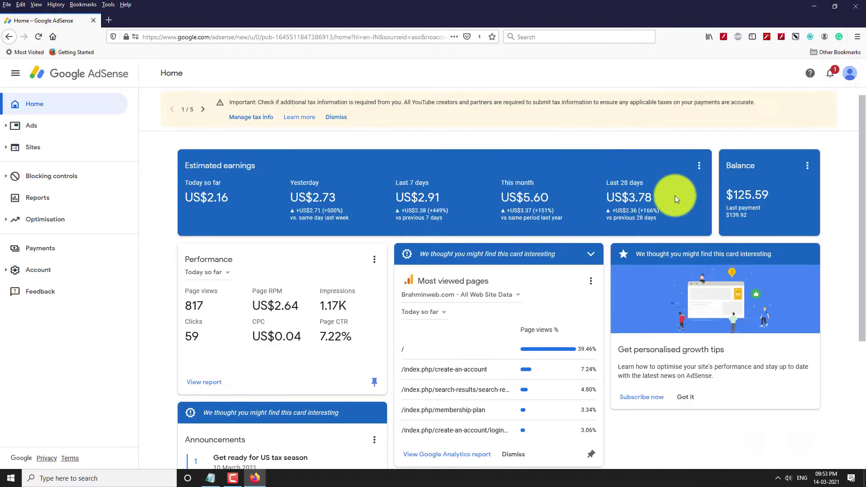
- From Payments settings, open the United States tax info page and start adding tax info
{"action": "left_click", "coordinate": [51, 249]}
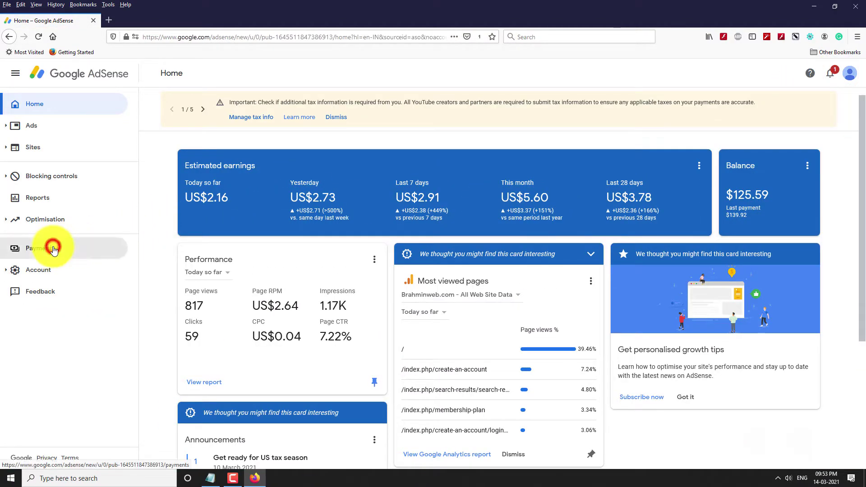
{"action": "left_click_drag", "start_coordinate": [861, 118], "coordinate": [862, 232]}
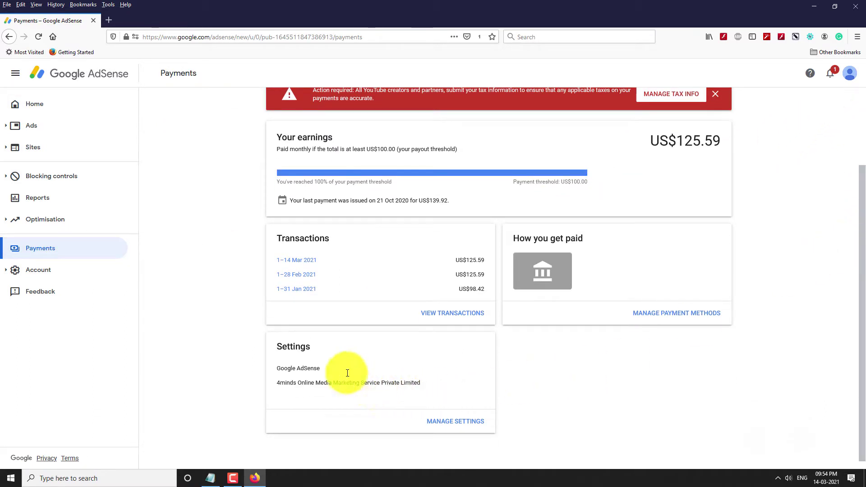
{"action": "left_click", "coordinate": [453, 422]}
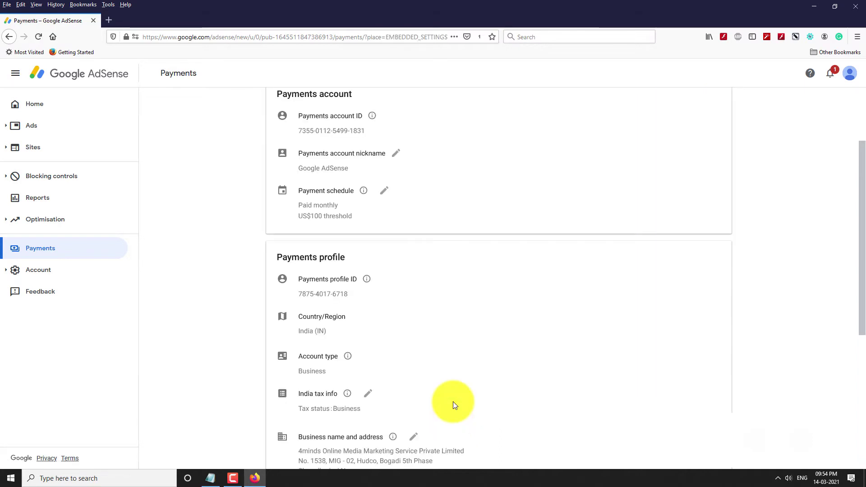
{"action": "left_click_drag", "start_coordinate": [861, 311], "coordinate": [861, 376]}
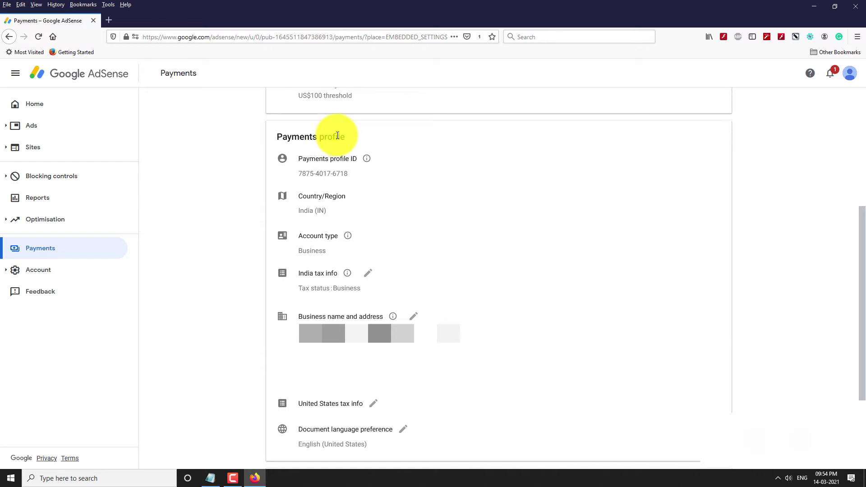
{"action": "left_click", "coordinate": [373, 404]}
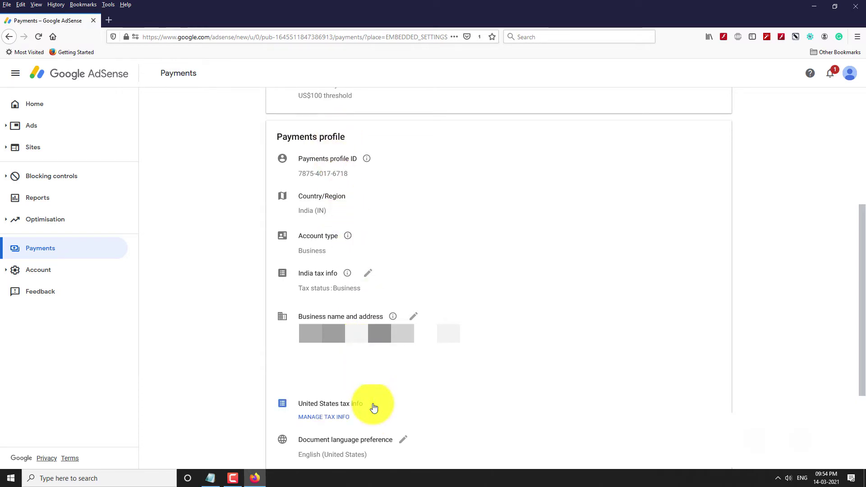
{"action": "left_click", "coordinate": [322, 417]}
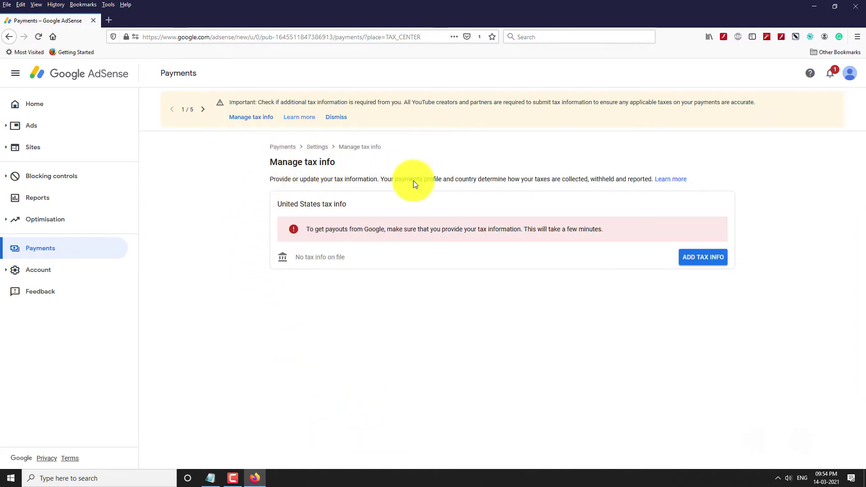
{"action": "left_click", "coordinate": [702, 261]}
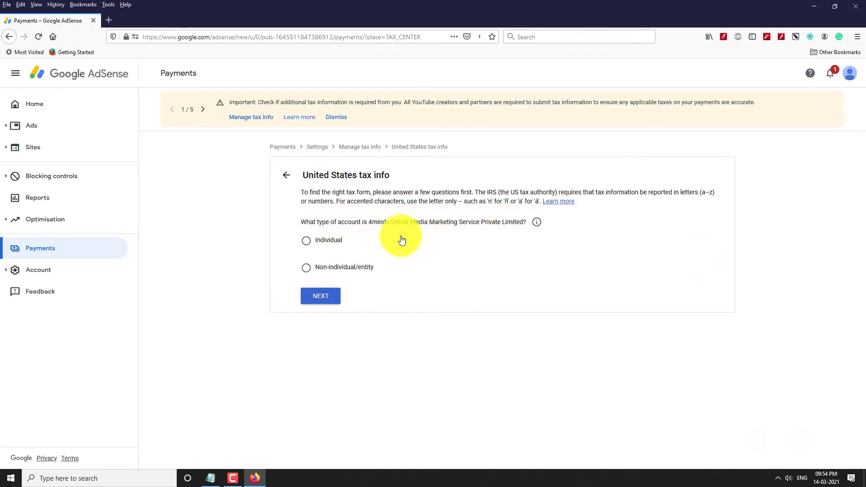
- Declare a non-individual DBA/disregarded entity, paste the sole owner's name and mark the owner as an entity
{"action": "left_click", "coordinate": [306, 270]}
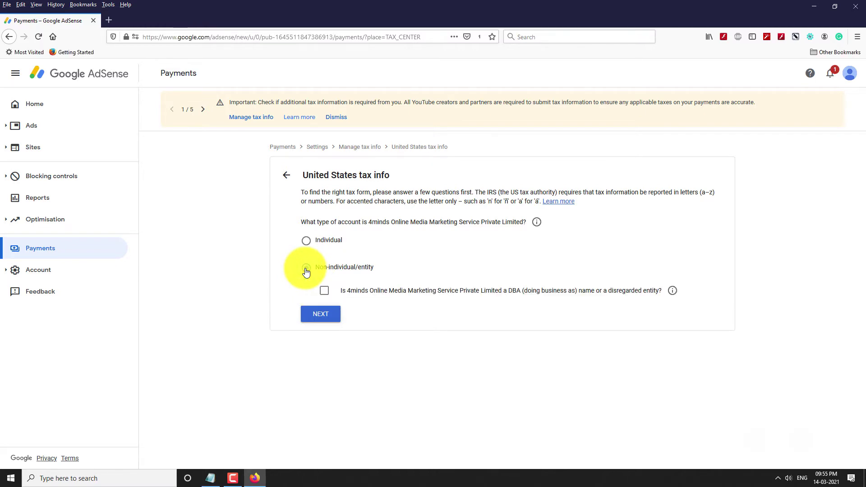
{"action": "left_click", "coordinate": [324, 291]}
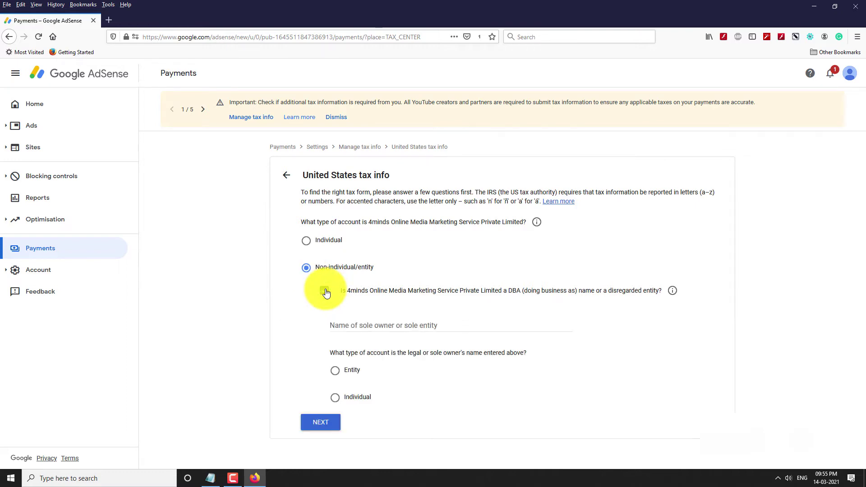
{"action": "left_click", "coordinate": [351, 325]}
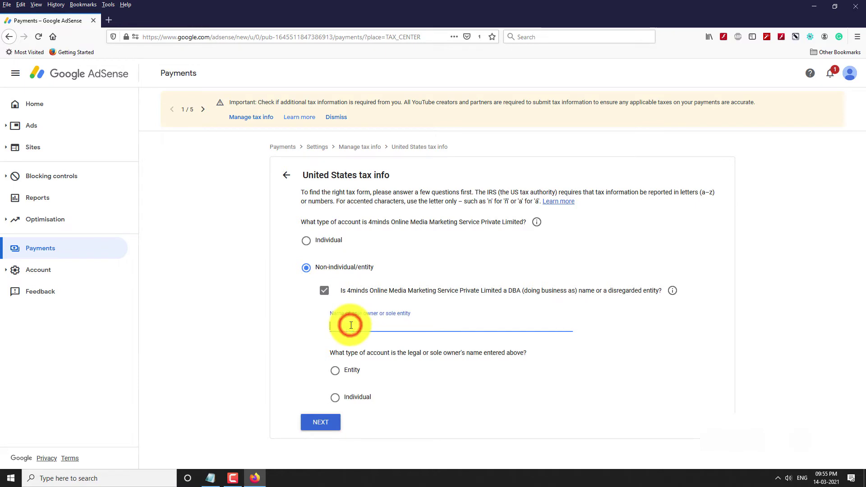
{"action": "type", "text": "4MINDS ONLINE MEDIA MARKETING SERVICES PRIVATE LIMITED"}
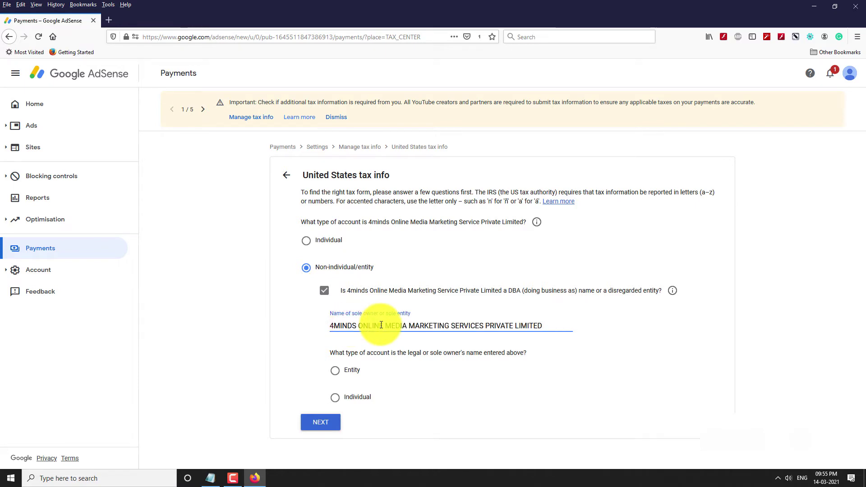
{"action": "left_click", "coordinate": [335, 372]}
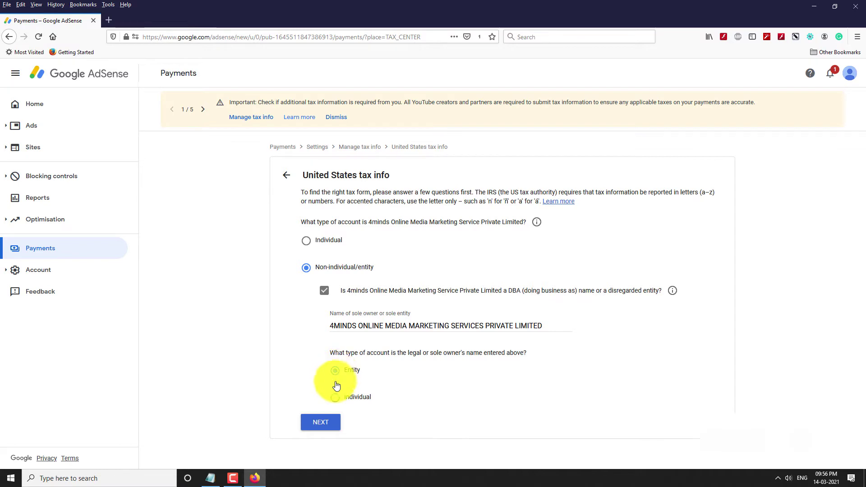
- Answer that the entity is not US-incorporated and start the W-8BEN-E form
{"action": "left_click", "coordinate": [324, 426]}
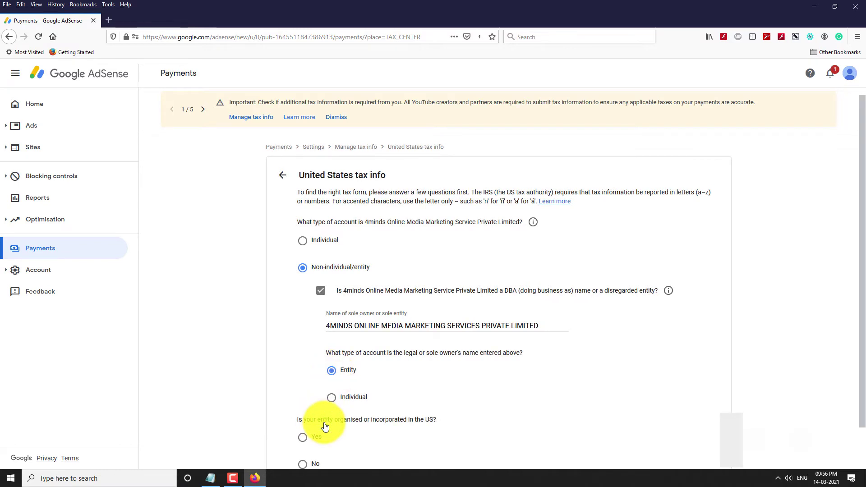
{"action": "scroll", "coordinate": [325, 424], "scroll_direction": "down", "scroll_amount": 1}
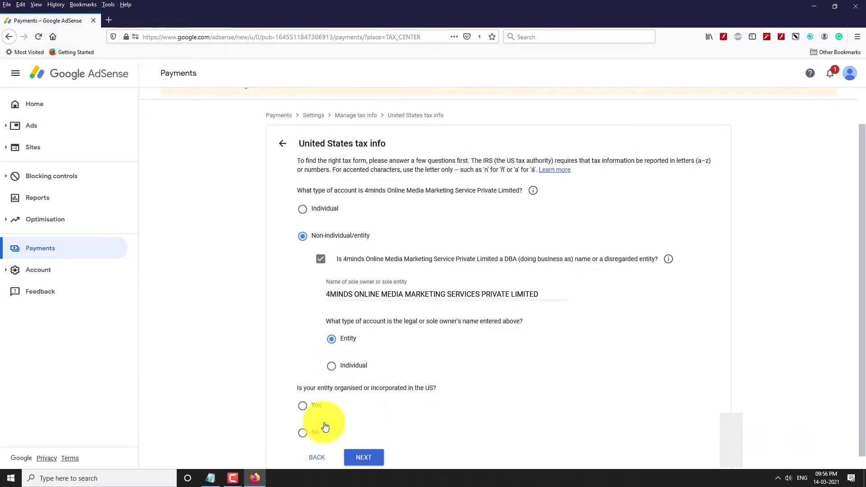
{"action": "left_click", "coordinate": [302, 428]}
{"action": "left_click", "coordinate": [366, 452]}
{"action": "scroll", "coordinate": [404, 402], "scroll_direction": "down", "scroll_amount": 3}
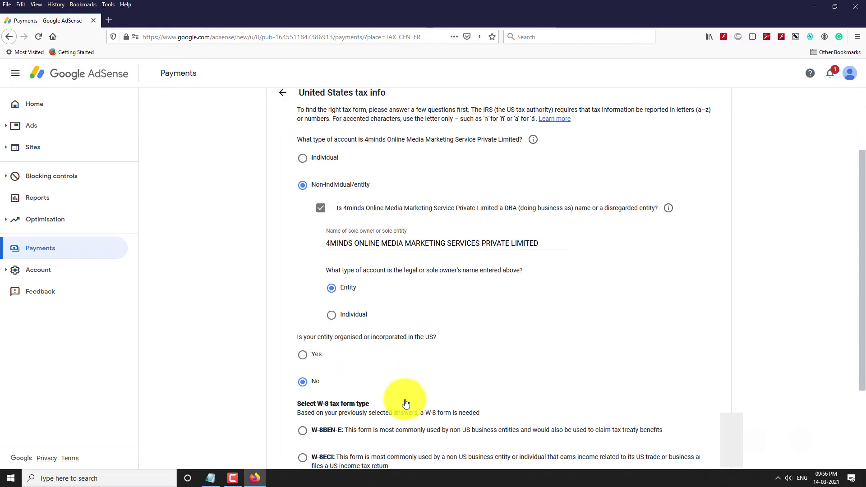
{"action": "scroll", "coordinate": [405, 404], "scroll_direction": "down", "scroll_amount": 1}
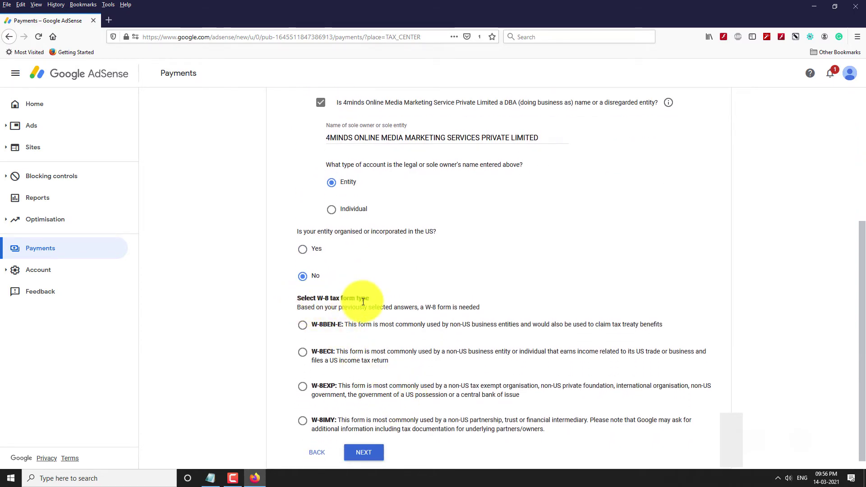
{"action": "left_click", "coordinate": [315, 326]}
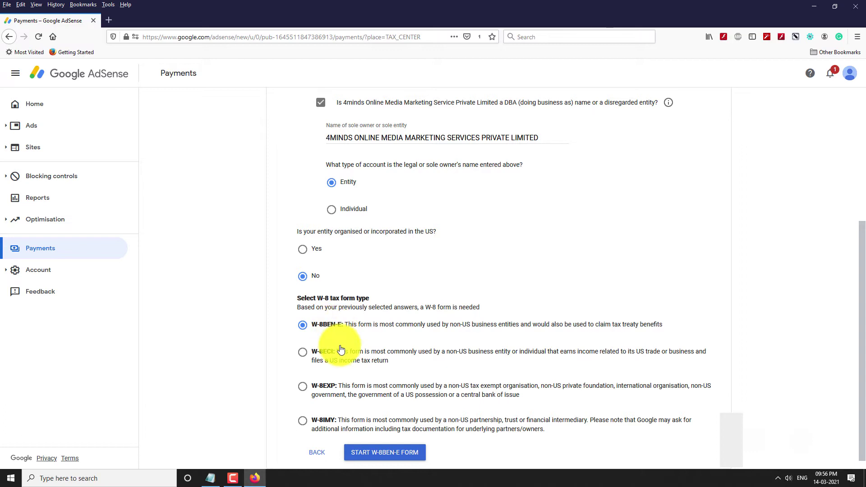
{"action": "left_click", "coordinate": [379, 454]}
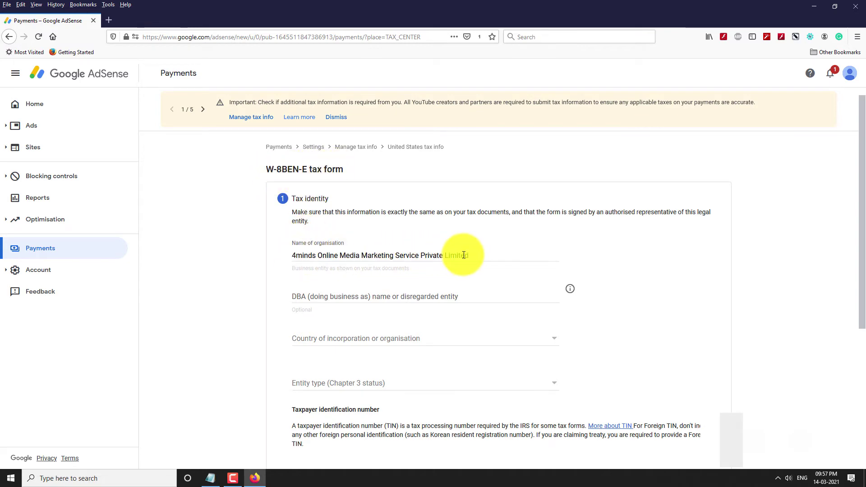
- Set country of incorporation to India and entity type to Corporation, then paste the foreign TIN
{"action": "scroll", "coordinate": [541, 270], "scroll_direction": "down", "scroll_amount": 3}
{"action": "left_click", "coordinate": [426, 240]}
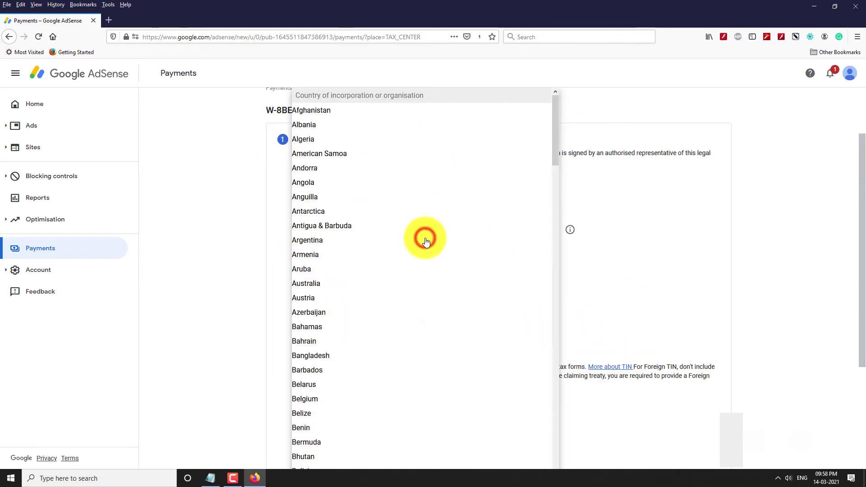
{"action": "scroll", "coordinate": [426, 242], "scroll_direction": "down", "scroll_amount": 15}
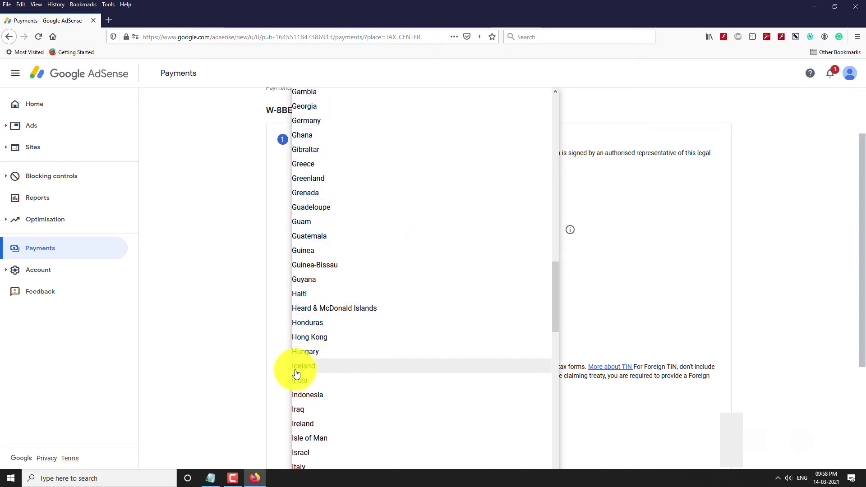
{"action": "left_click", "coordinate": [296, 380]}
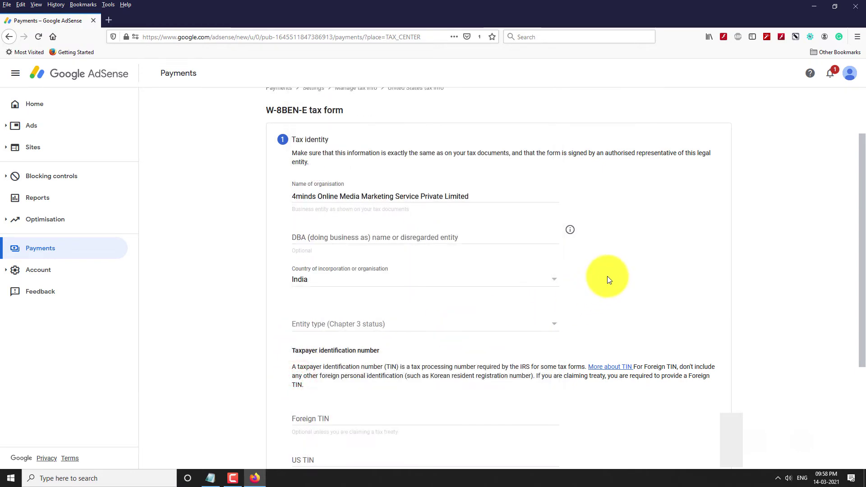
{"action": "left_click", "coordinate": [553, 330]}
{"action": "scroll", "coordinate": [541, 315], "scroll_direction": "down", "scroll_amount": 2}
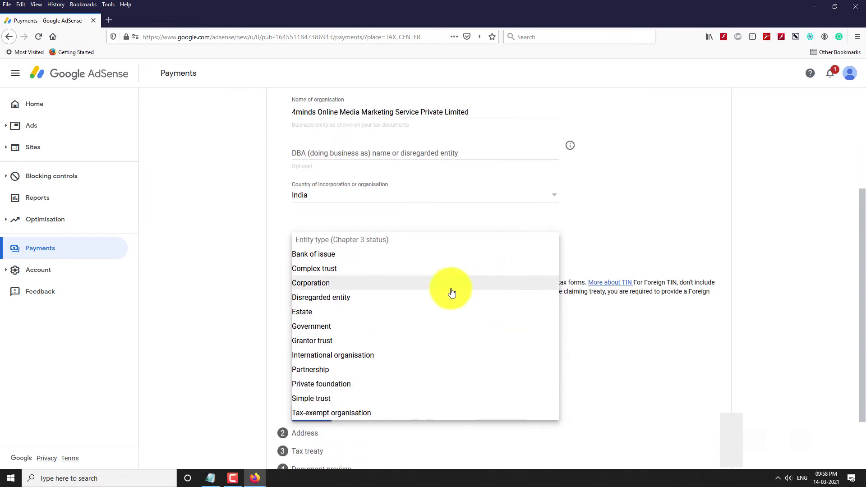
{"action": "left_click", "coordinate": [341, 283]}
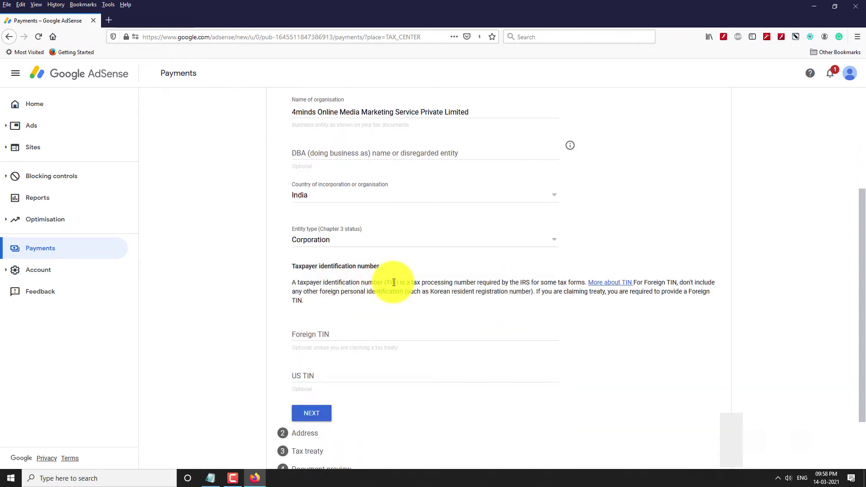
{"action": "scroll", "coordinate": [394, 282], "scroll_direction": "down", "scroll_amount": 2}
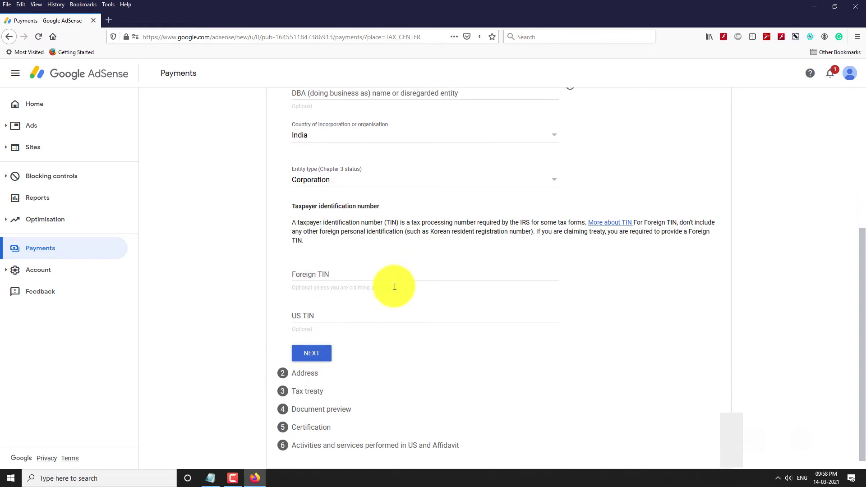
{"action": "left_click", "coordinate": [320, 273]}
{"action": "key", "text": "ctrl+v"}
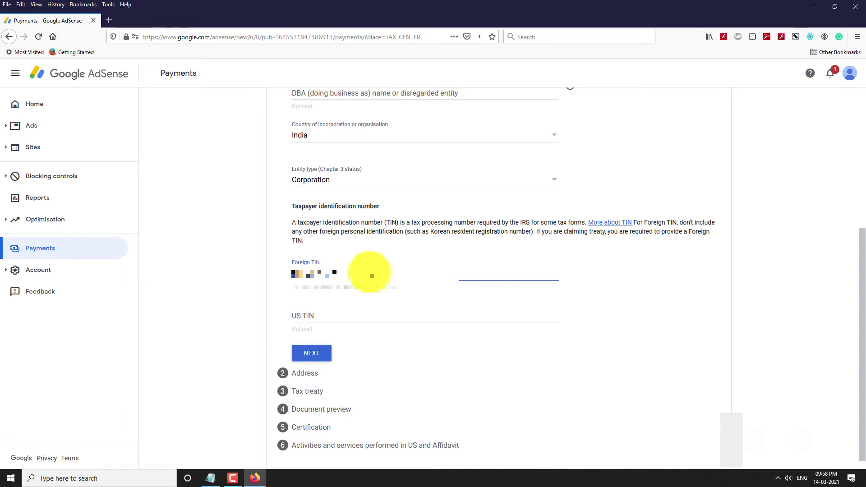
{"action": "left_click", "coordinate": [315, 355]}
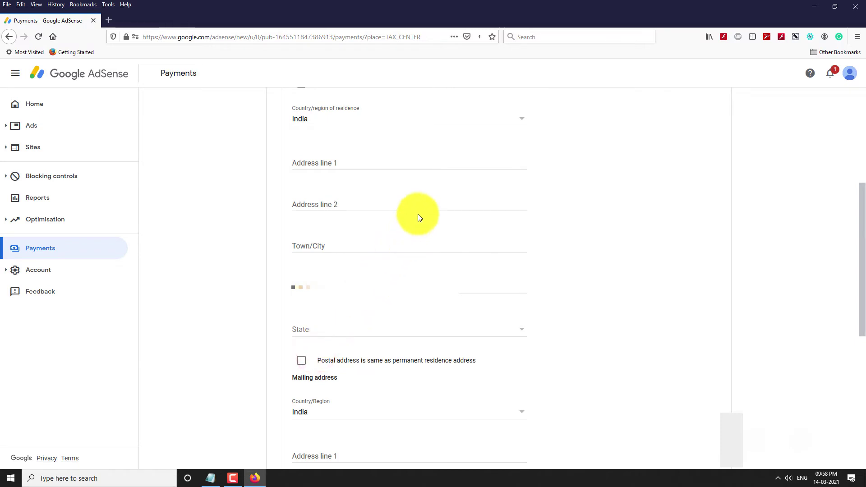
- Autofill the permanent residence address and mark the postal address as the same
{"action": "left_click", "coordinate": [324, 163]}
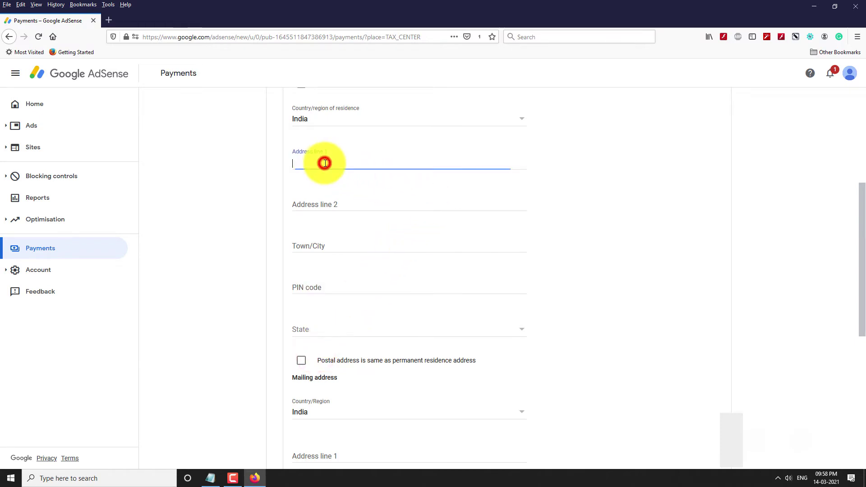
{"action": "key", "text": "Down"}
{"action": "key", "text": "Return"}
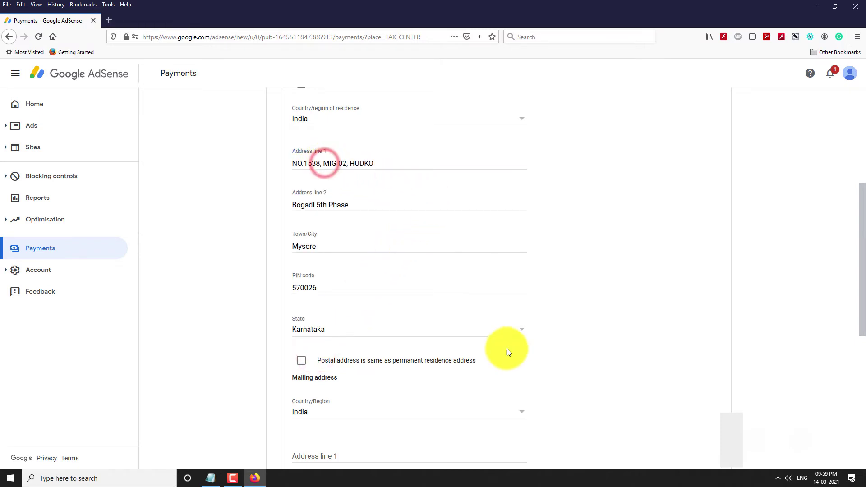
{"action": "left_click", "coordinate": [303, 362]}
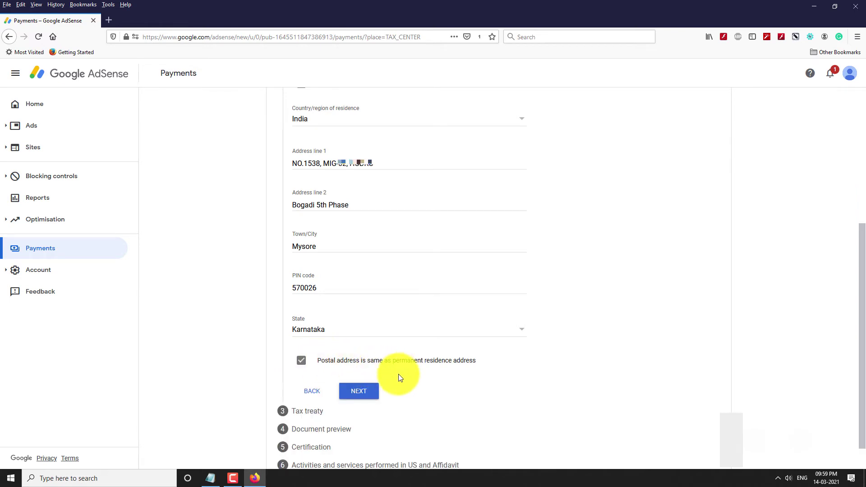
{"action": "left_click", "coordinate": [358, 390]}
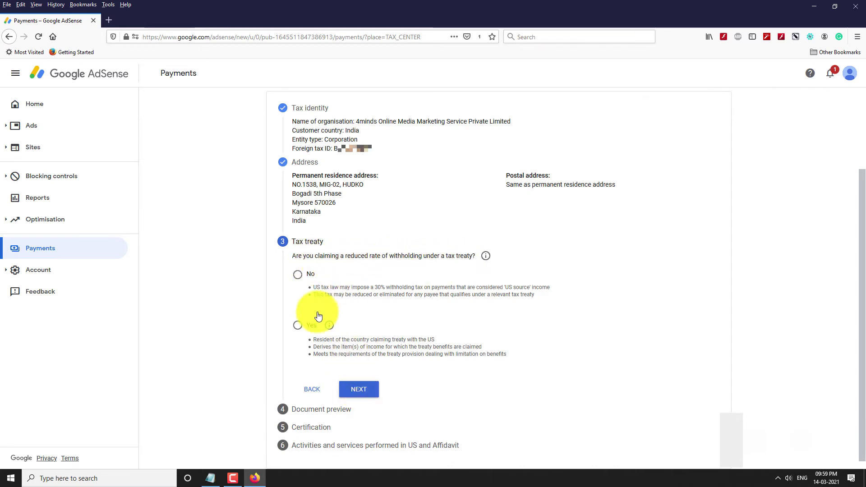
- Claim treaty benefits as an India resident that derives the income and meets limitation-on-benefits requirements
{"action": "left_click", "coordinate": [299, 325]}
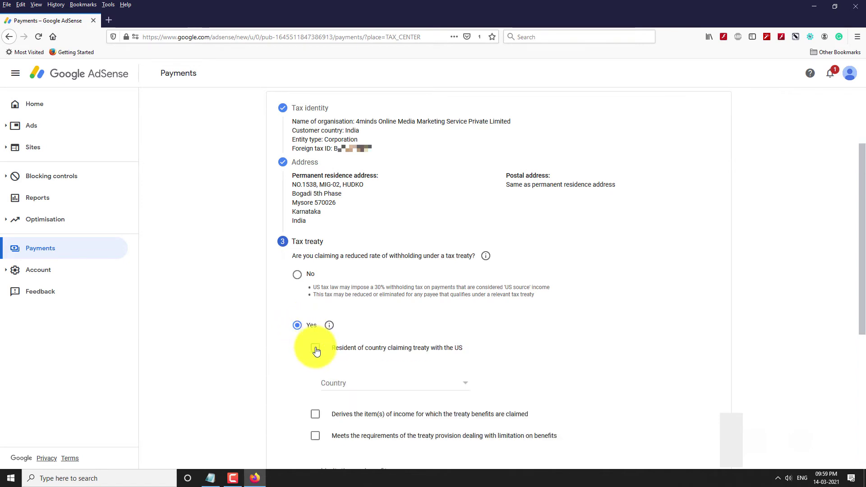
{"action": "left_click", "coordinate": [315, 349]}
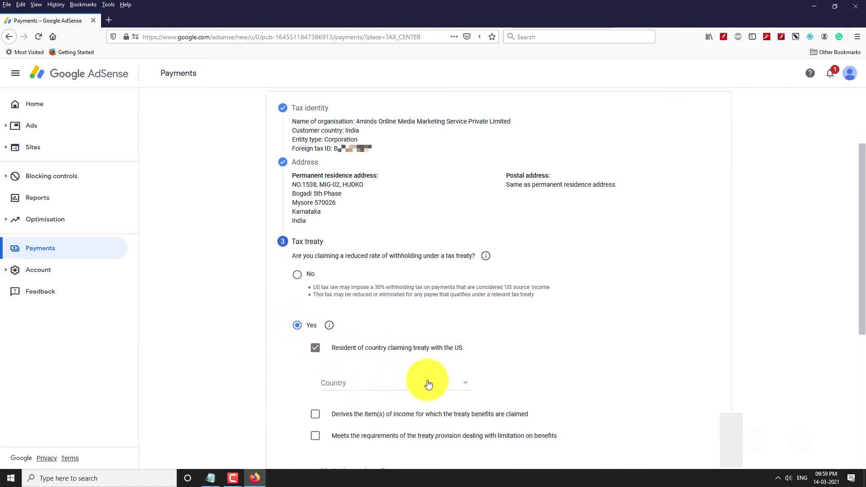
{"action": "left_click", "coordinate": [460, 389]}
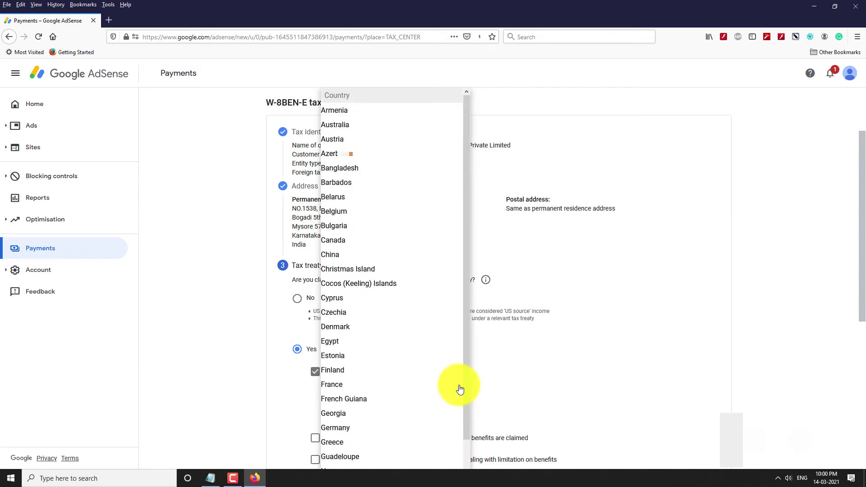
{"action": "scroll", "coordinate": [437, 361], "scroll_direction": "down", "scroll_amount": 3}
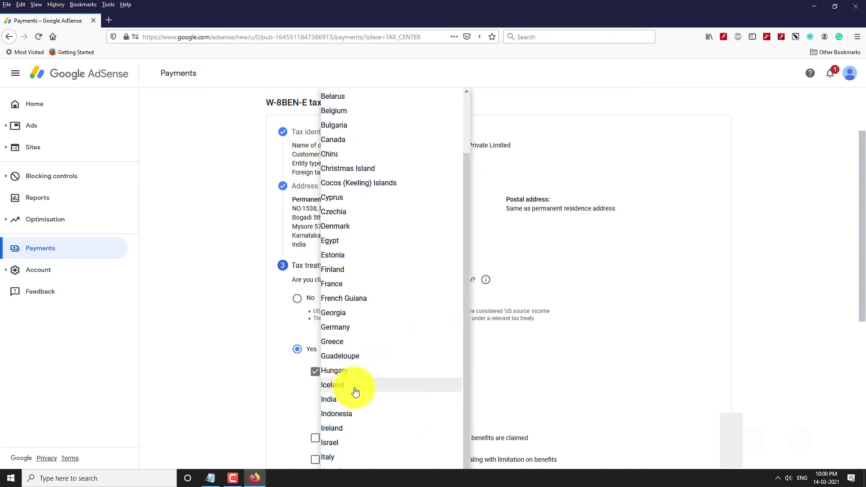
{"action": "left_click", "coordinate": [338, 401]}
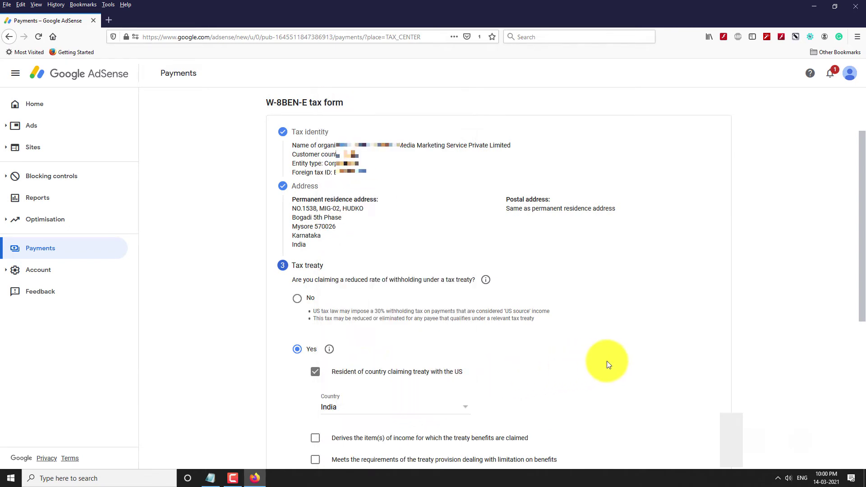
{"action": "scroll", "coordinate": [617, 342], "scroll_direction": "down", "scroll_amount": 3}
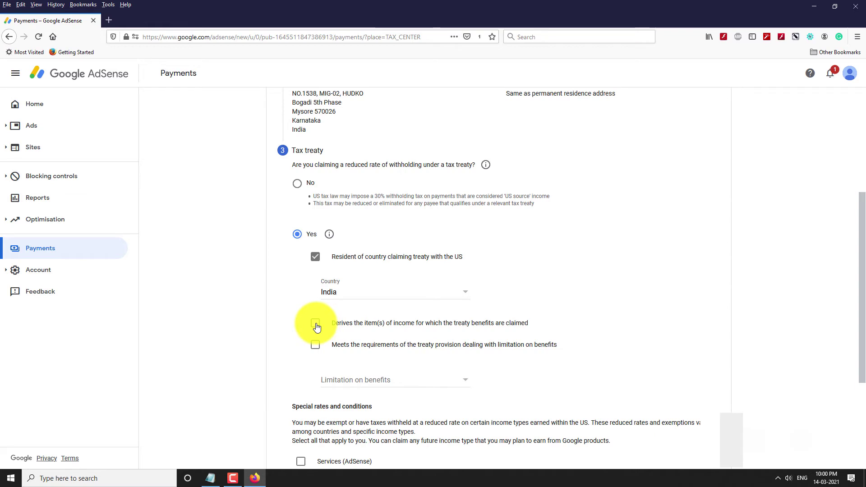
{"action": "left_click", "coordinate": [316, 323]}
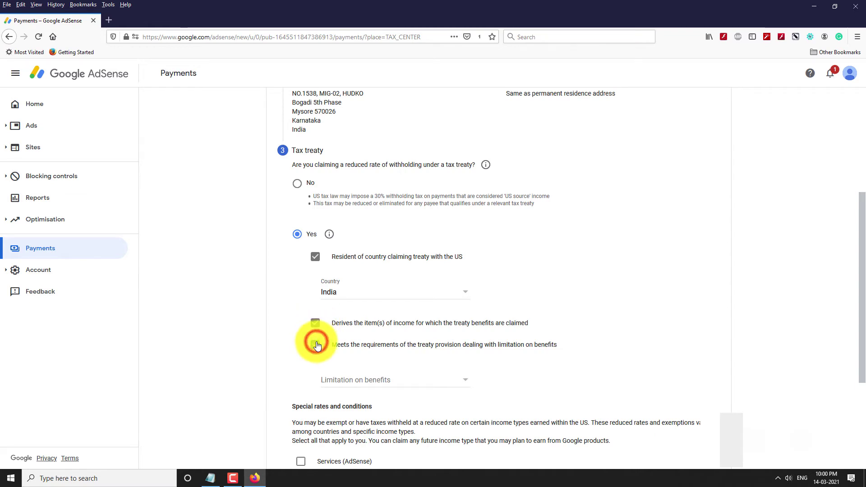
{"action": "left_click", "coordinate": [316, 344]}
{"action": "scroll", "coordinate": [603, 263], "scroll_direction": "down", "scroll_amount": 3}
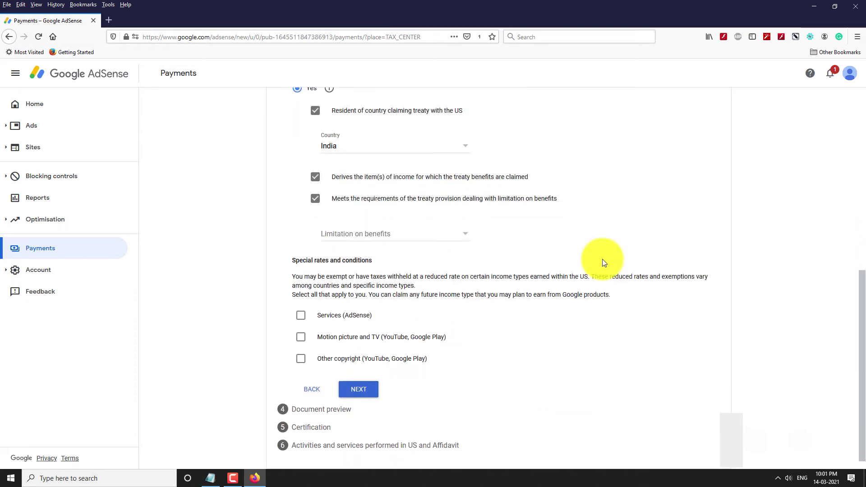
- Claim Services income under Article 7 paragraph 1 at 0% withholding, with its reason confirmed
{"action": "left_click", "coordinate": [301, 315]}
{"action": "left_click", "coordinate": [402, 351]}
{"action": "left_click", "coordinate": [378, 365]}
{"action": "left_click", "coordinate": [506, 351]}
{"action": "left_click", "coordinate": [498, 366]}
{"action": "scroll", "coordinate": [321, 361], "scroll_direction": "down", "scroll_amount": 1}
{"action": "left_click", "coordinate": [315, 361]}
- Claim Motion picture and TV income under Article 12 paragraph 2A II at 15%, confirming the reason
{"action": "left_click", "coordinate": [301, 392]}
{"action": "scroll", "coordinate": [386, 367], "scroll_direction": "down", "scroll_amount": 1}
{"action": "left_click", "coordinate": [383, 389]}
{"action": "left_click", "coordinate": [402, 389]}
{"action": "left_click", "coordinate": [508, 389]}
{"action": "left_click", "coordinate": [502, 407]}
{"action": "scroll", "coordinate": [336, 376], "scroll_direction": "down", "scroll_amount": 1}
{"action": "left_click", "coordinate": [315, 388]}
- Claim Other copyright income under Article 12 paragraph 2A II at 15%, confirming the reason
{"action": "left_click", "coordinate": [300, 413]}
{"action": "scroll", "coordinate": [336, 384], "scroll_direction": "down", "scroll_amount": 1}
{"action": "left_click", "coordinate": [384, 395]}
{"action": "left_click", "coordinate": [402, 395]}
{"action": "left_click", "coordinate": [499, 397]}
{"action": "scroll", "coordinate": [445, 315], "scroll_direction": "down", "scroll_amount": 1}
{"action": "left_click", "coordinate": [315, 400]}
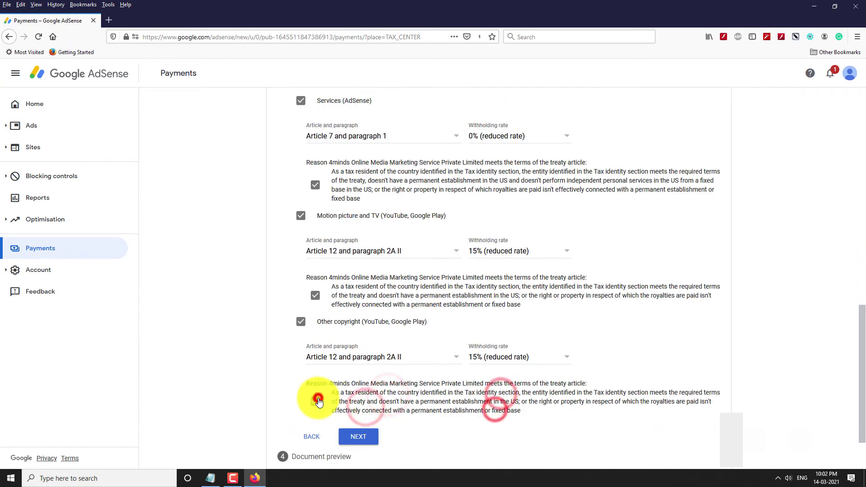
{"action": "left_click_drag", "start_coordinate": [861, 332], "coordinate": [863, 220]}
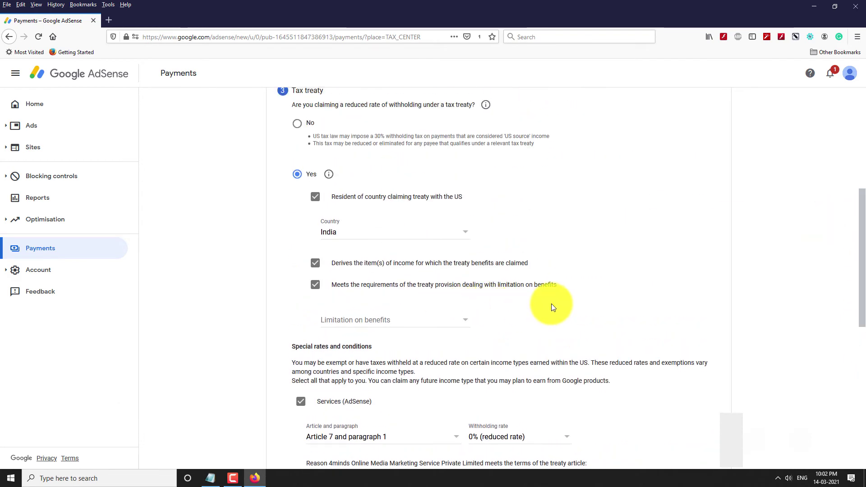
{"action": "scroll", "coordinate": [551, 304], "scroll_direction": "down", "scroll_amount": 2}
- Set limitation on benefits to 'Company that meets the ownership and base erosion test'
{"action": "left_click", "coordinate": [469, 276]}
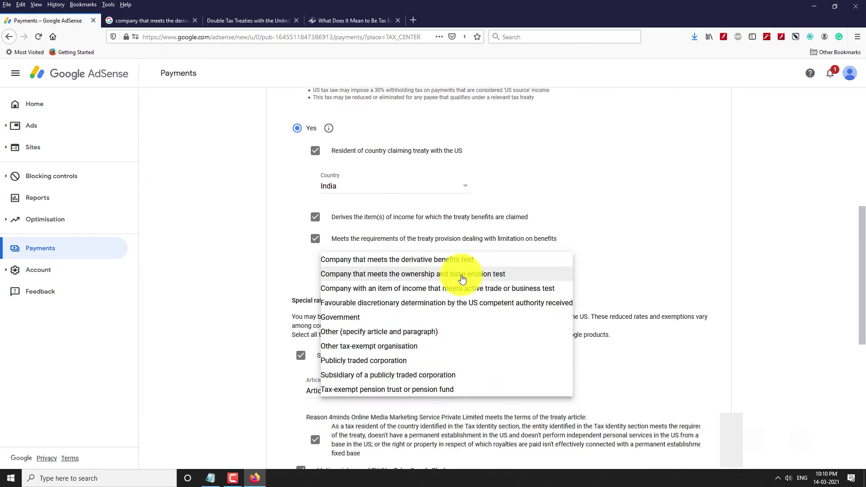
{"action": "left_click", "coordinate": [462, 276]}
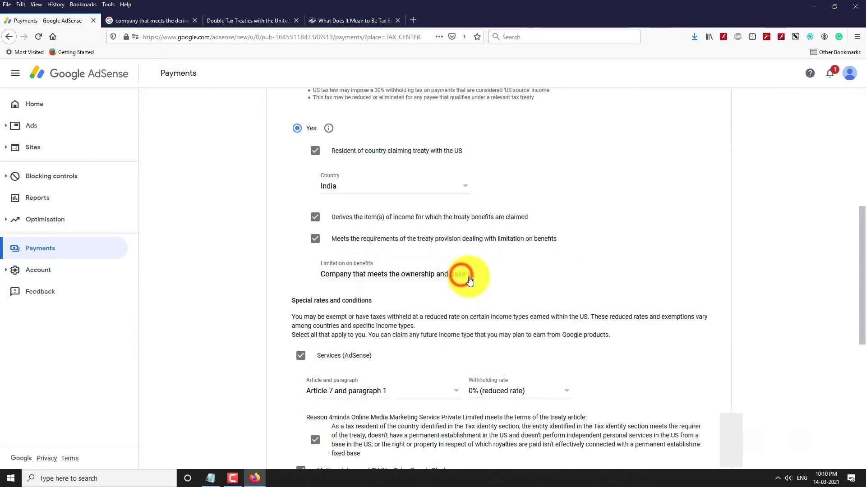
{"action": "scroll", "coordinate": [477, 284], "scroll_direction": "down", "scroll_amount": 2}
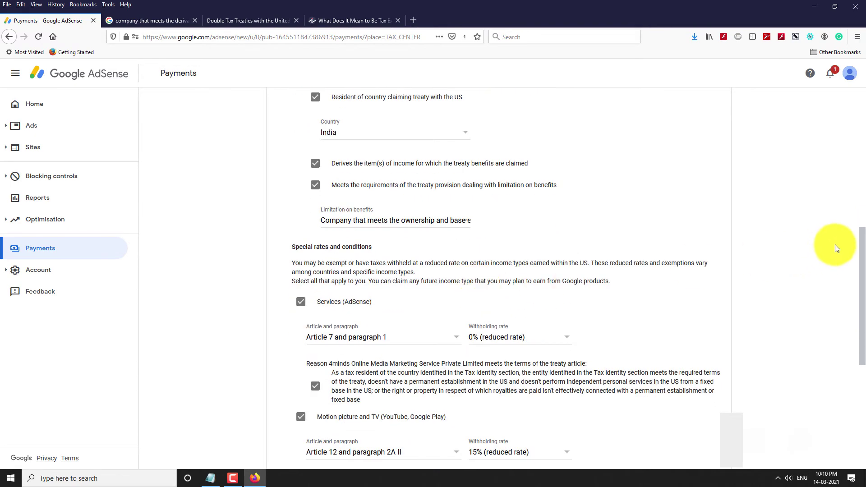
{"action": "left_click_drag", "start_coordinate": [861, 251], "coordinate": [861, 357]}
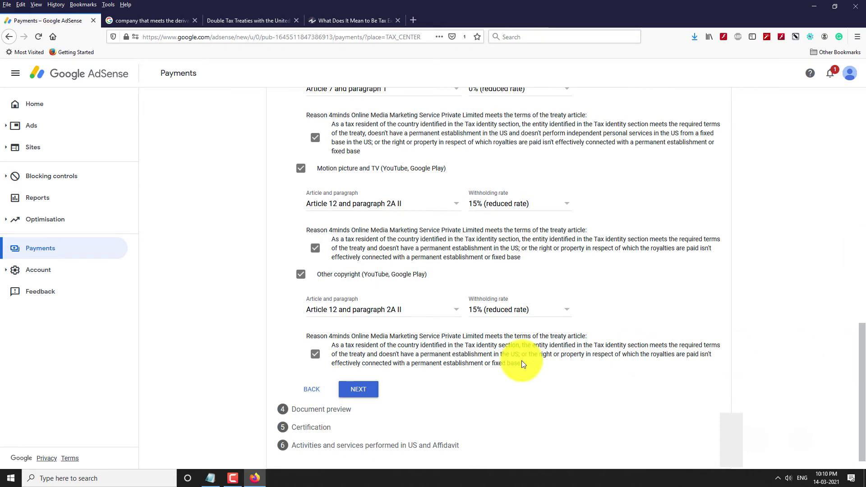
{"action": "left_click", "coordinate": [363, 389]}
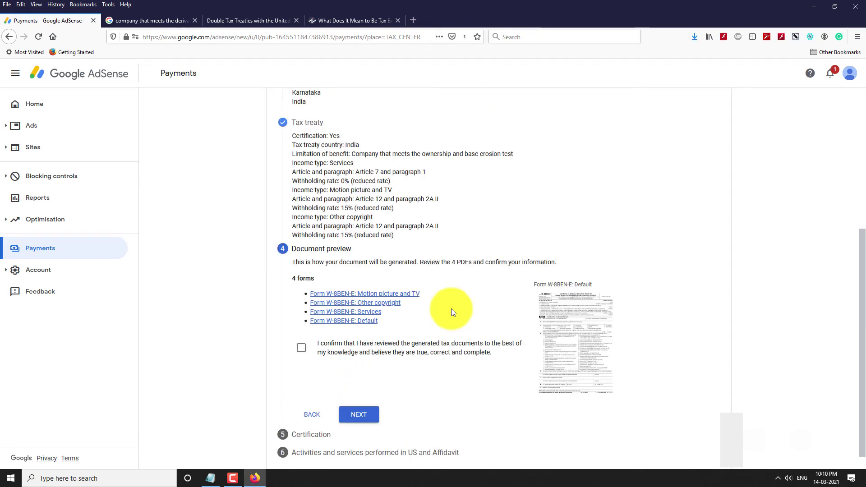
- Open each of the four generated W-8BEN-E form links in new tabs
{"action": "right_click", "coordinate": [367, 294]}
{"action": "left_click", "coordinate": [421, 301]}
{"action": "right_click", "coordinate": [394, 302]}
{"action": "left_click", "coordinate": [406, 308]}
{"action": "right_click", "coordinate": [372, 312]}
{"action": "left_click", "coordinate": [383, 314]}
{"action": "right_click", "coordinate": [361, 322]}
{"action": "left_click", "coordinate": [403, 328]}
- Download each form PDF and close its tab
{"action": "left_click", "coordinate": [164, 20]}
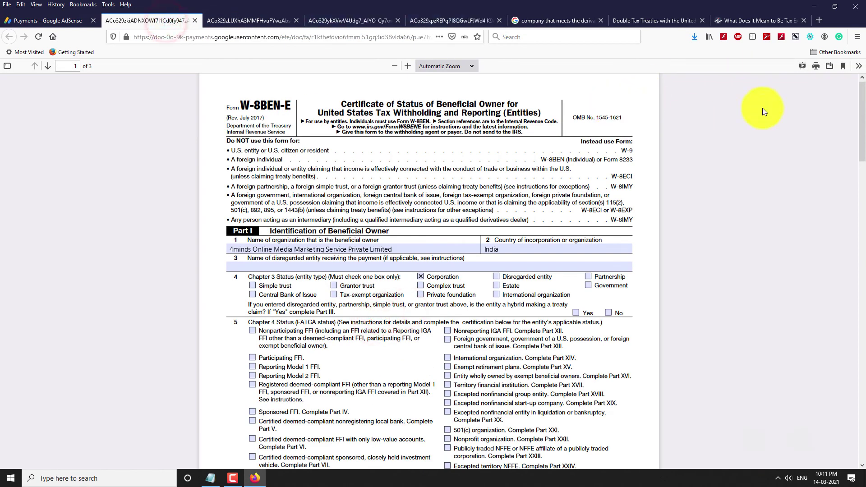
{"action": "left_click", "coordinate": [830, 66]}
{"action": "left_click", "coordinate": [470, 287]}
{"action": "left_click", "coordinate": [194, 20]}
{"action": "left_click", "coordinate": [830, 66]}
{"action": "left_click", "coordinate": [470, 288]}
{"action": "left_click", "coordinate": [195, 21]}
{"action": "left_click", "coordinate": [830, 67]}
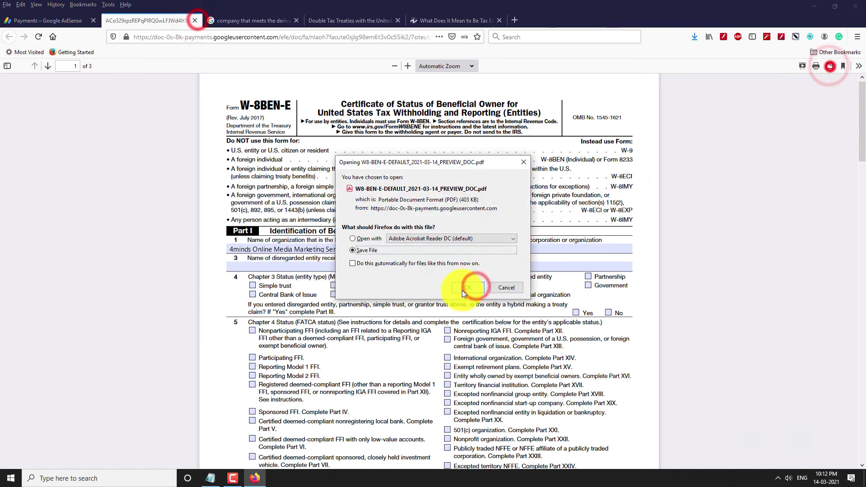
{"action": "left_click", "coordinate": [470, 288]}
{"action": "left_click", "coordinate": [195, 20]}
{"action": "left_click", "coordinate": [195, 20]}
- Back in AdSense, confirm the generated tax documents were reviewed and continue
{"action": "left_click", "coordinate": [68, 21]}
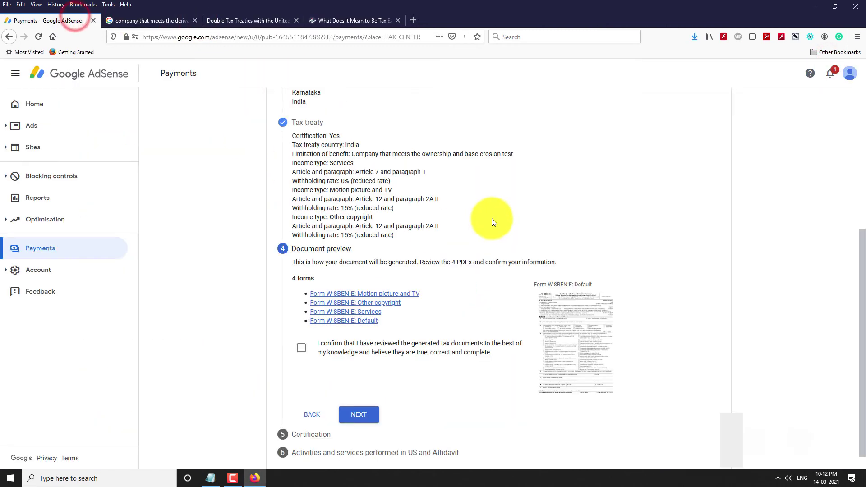
{"action": "left_click", "coordinate": [303, 351]}
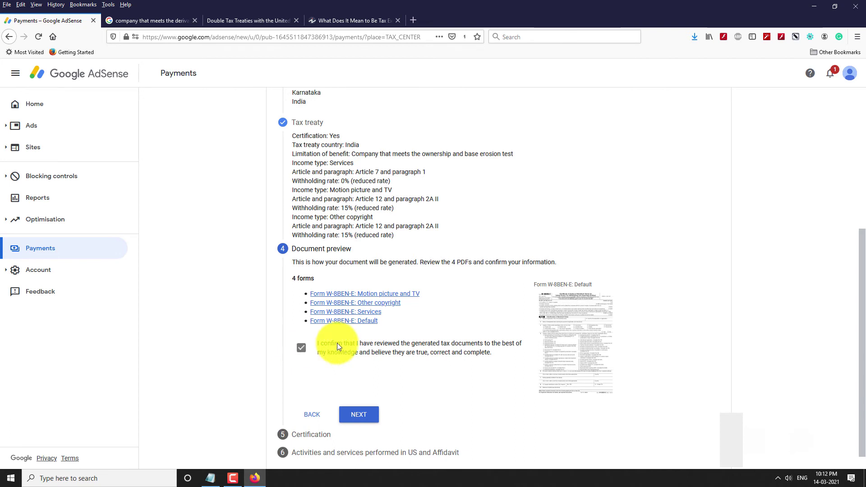
{"action": "left_click", "coordinate": [368, 416]}
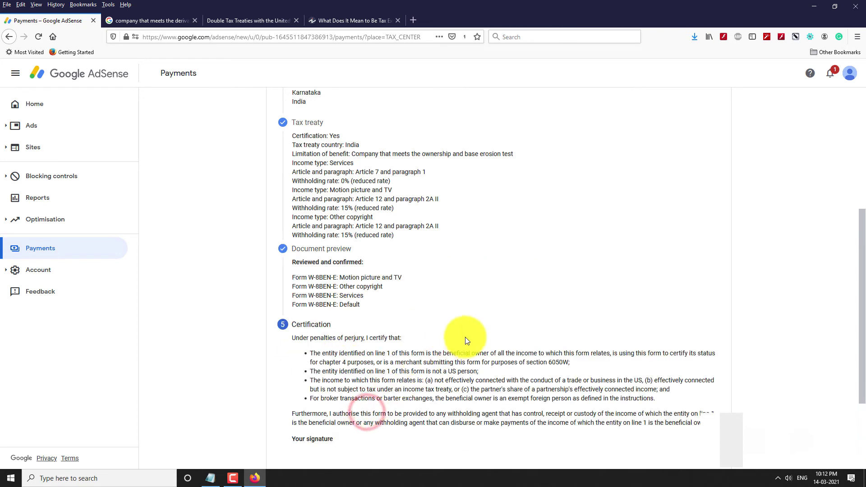
- Enter the signer's full legal name and certify capacity to sign for the entity
{"action": "scroll", "coordinate": [504, 299], "scroll_direction": "down", "scroll_amount": 1}
{"action": "scroll", "coordinate": [504, 299], "scroll_direction": "down", "scroll_amount": 2}
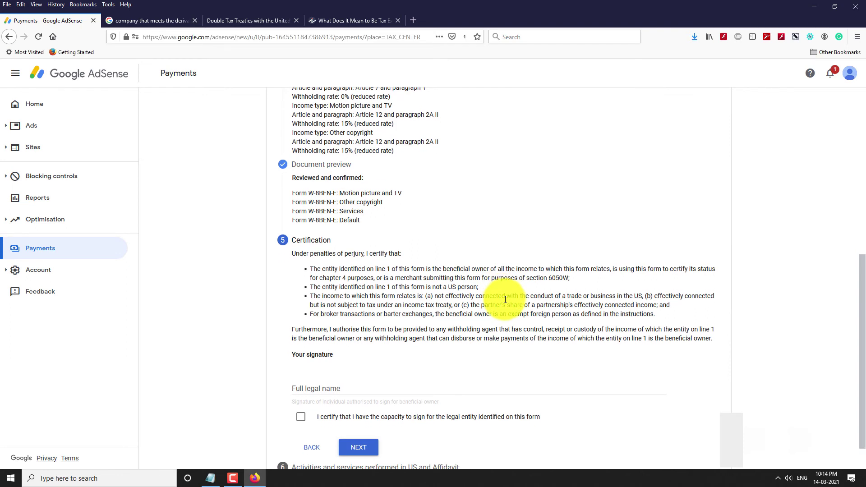
{"action": "scroll", "coordinate": [526, 332], "scroll_direction": "down", "scroll_amount": 1}
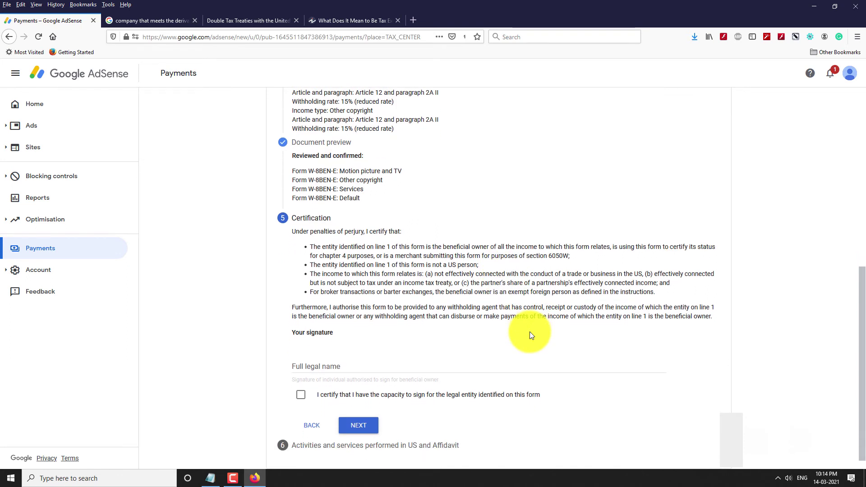
{"action": "left_click", "coordinate": [382, 363]}
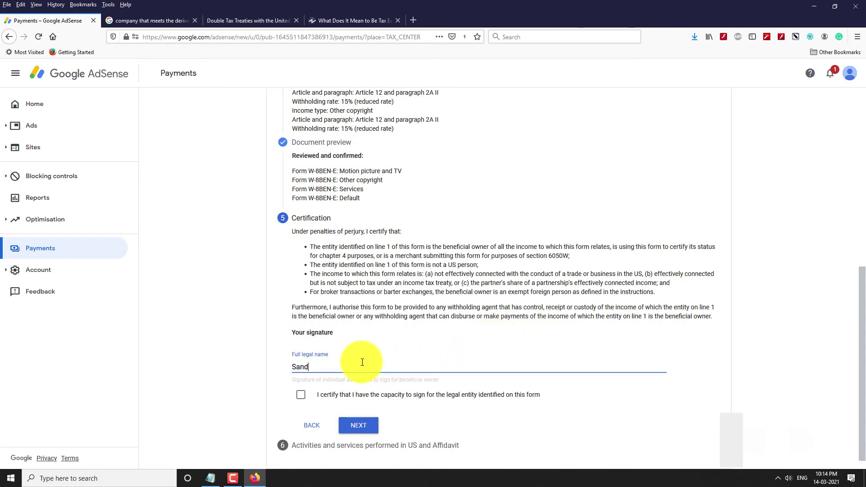
{"action": "type", "text": "S"}
{"action": "left_click", "coordinate": [300, 396]}
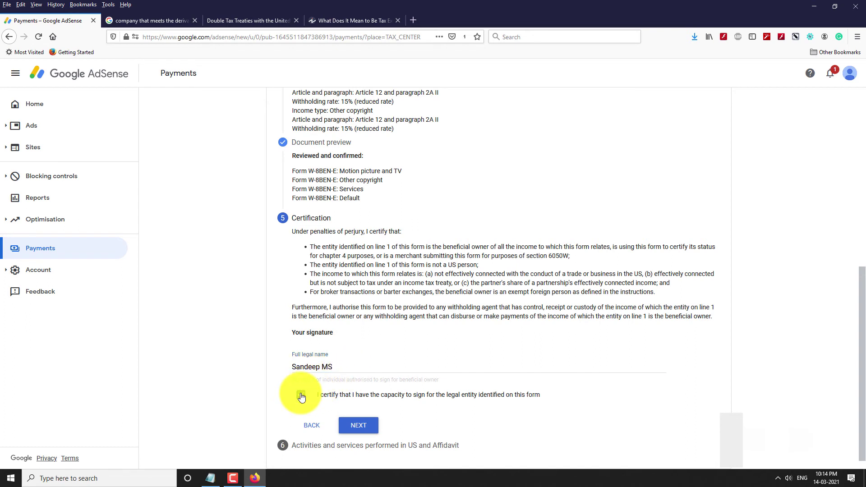
{"action": "left_click", "coordinate": [356, 423]}
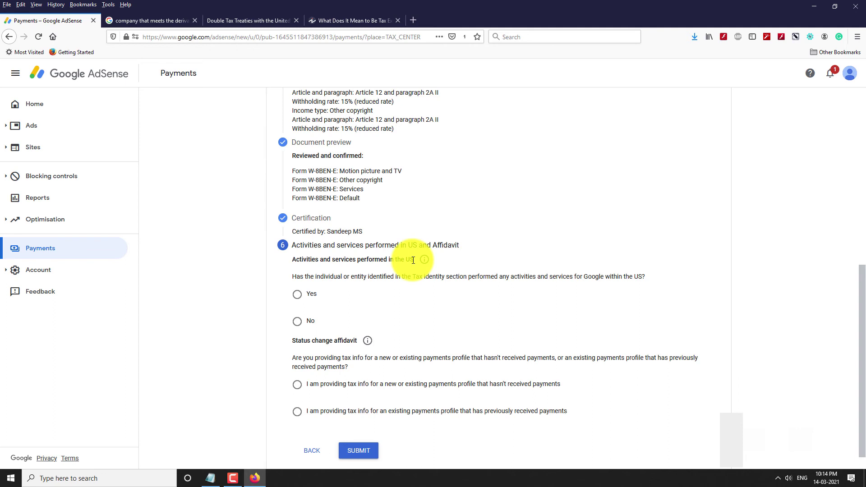
- Answer No to US activities and certify services are performed outside the US
{"action": "left_click", "coordinate": [297, 322]}
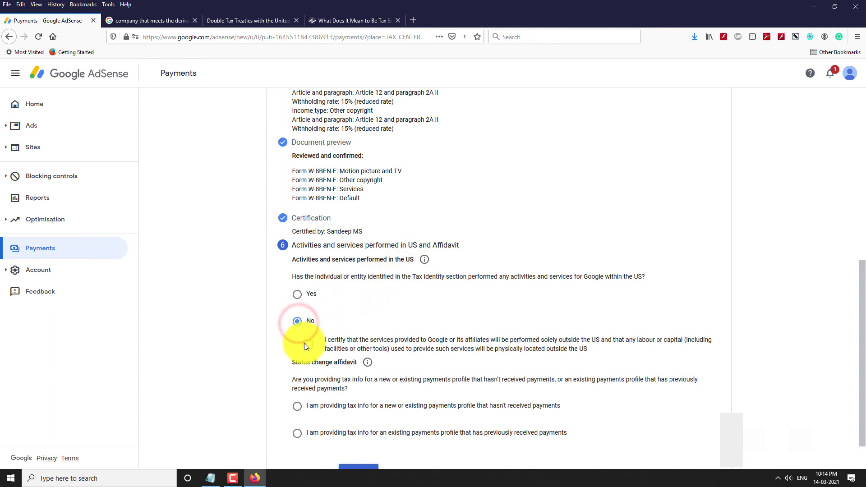
{"action": "left_click", "coordinate": [306, 347]}
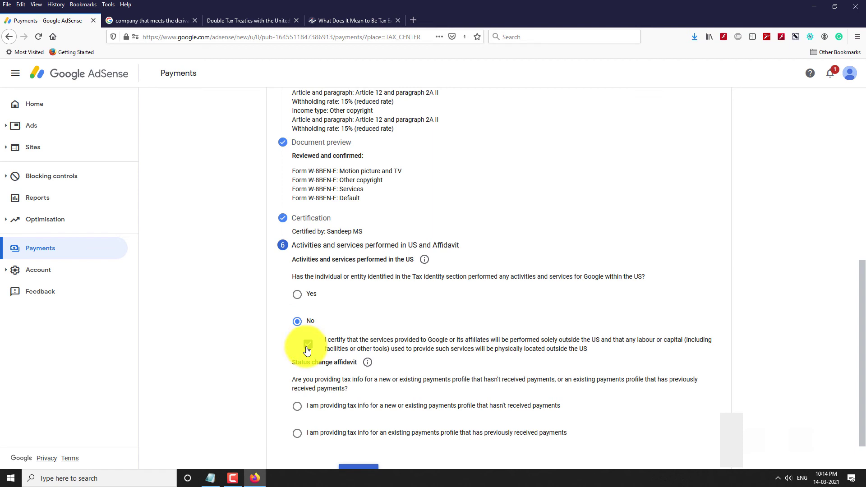
{"action": "scroll", "coordinate": [306, 350], "scroll_direction": "down", "scroll_amount": 1}
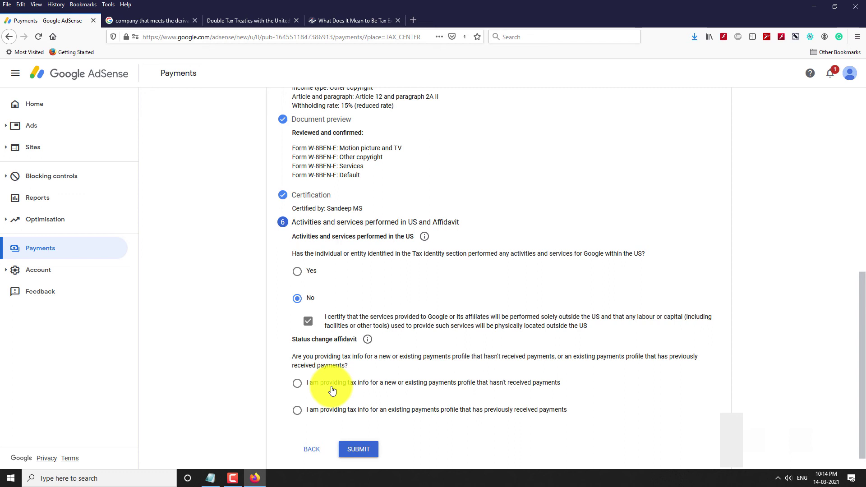
- Choose the existing previously-paid profile affidavit, declare the tax info unchanged, and submit the form
{"action": "left_click", "coordinate": [297, 410]}
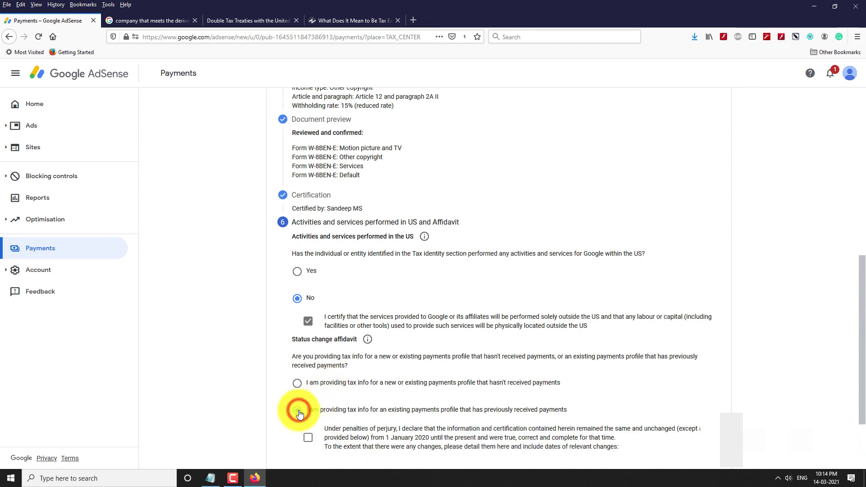
{"action": "scroll", "coordinate": [299, 410], "scroll_direction": "down", "scroll_amount": 1}
{"action": "left_click", "coordinate": [303, 408]}
{"action": "scroll", "coordinate": [307, 409], "scroll_direction": "down", "scroll_amount": 1}
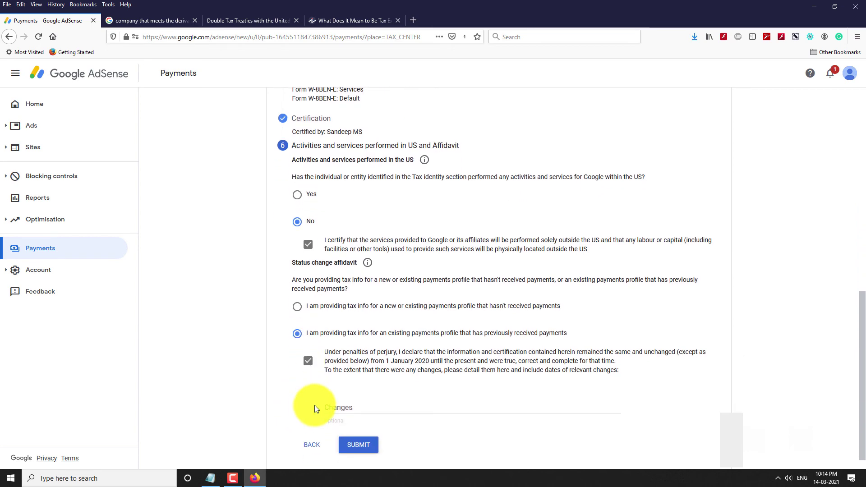
{"action": "left_click", "coordinate": [368, 448]}
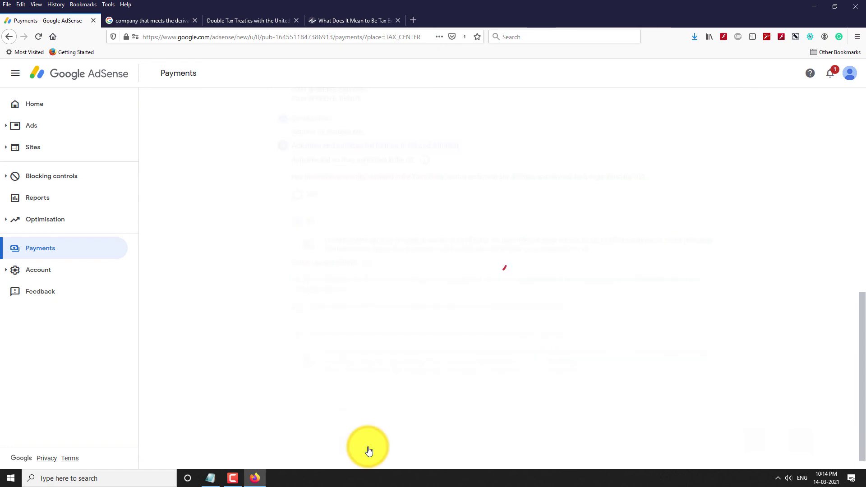